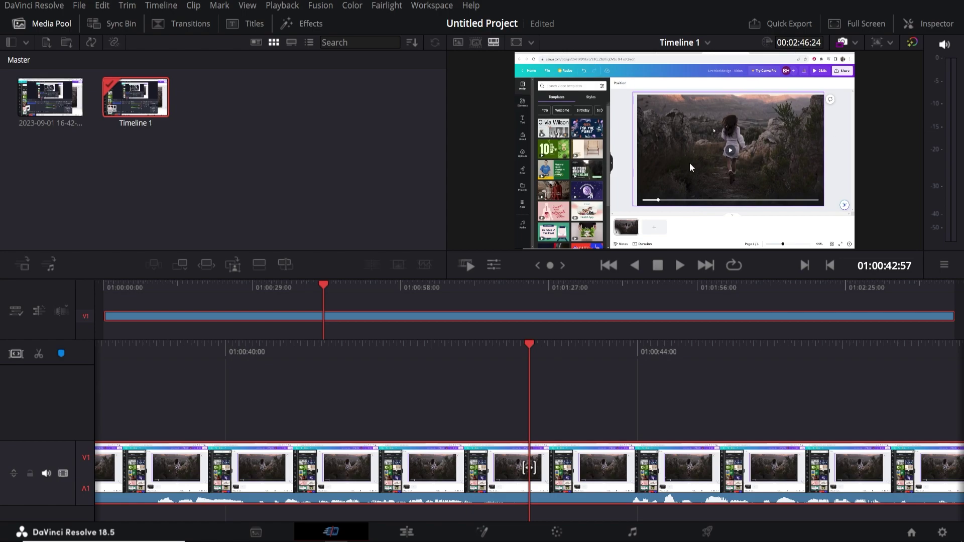
# - Enable 'Use vertical resolution' in Master Settings so the timeline becomes 1080x1920
pyautogui.click(942, 532)
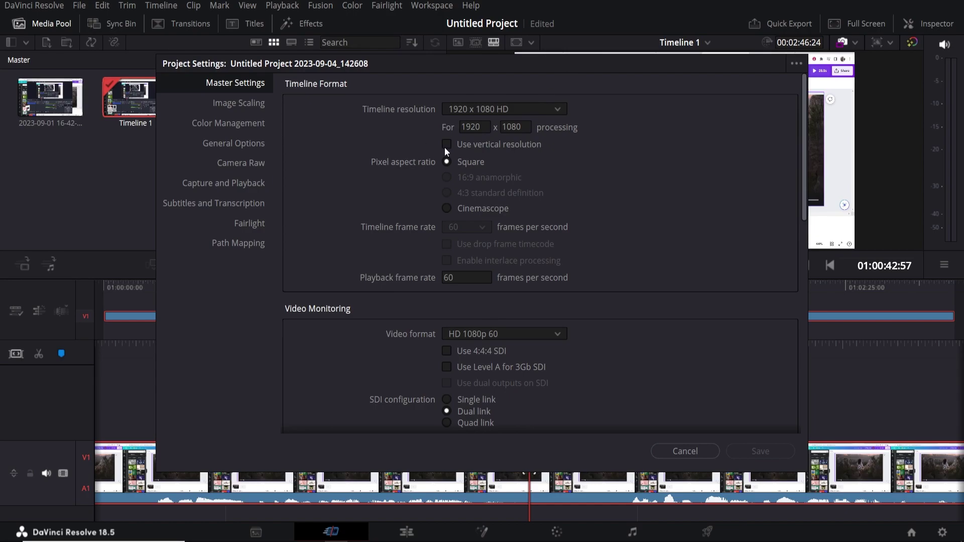
pyautogui.doubleClick(480, 127)
pyautogui.press('Return')
pyautogui.click(447, 143)
# - Save the Project Settings to apply the 1080x1920 portrait timeline
pyautogui.click(766, 455)
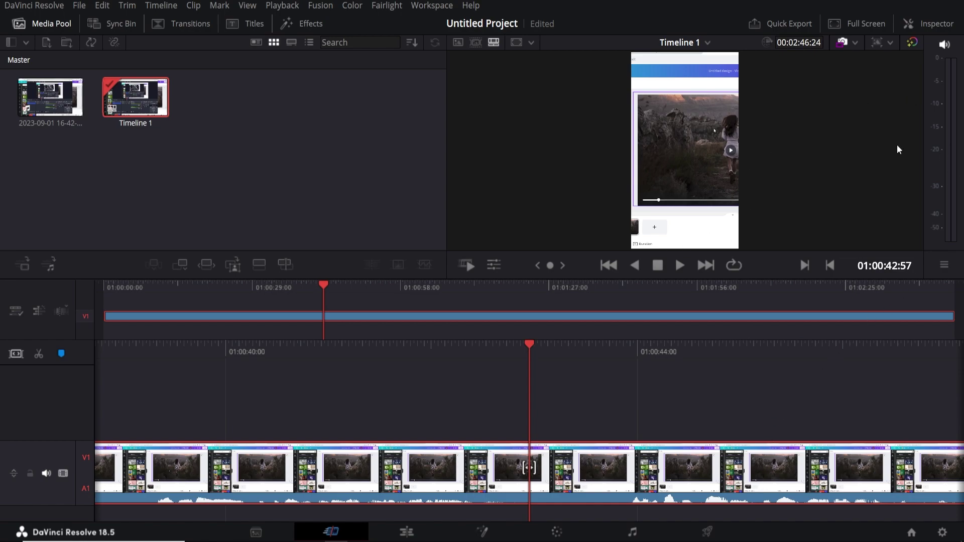
# - Set the clip's Inspector zoom to 1.030 and Position X to -107, then save the project
pyautogui.click(934, 24)
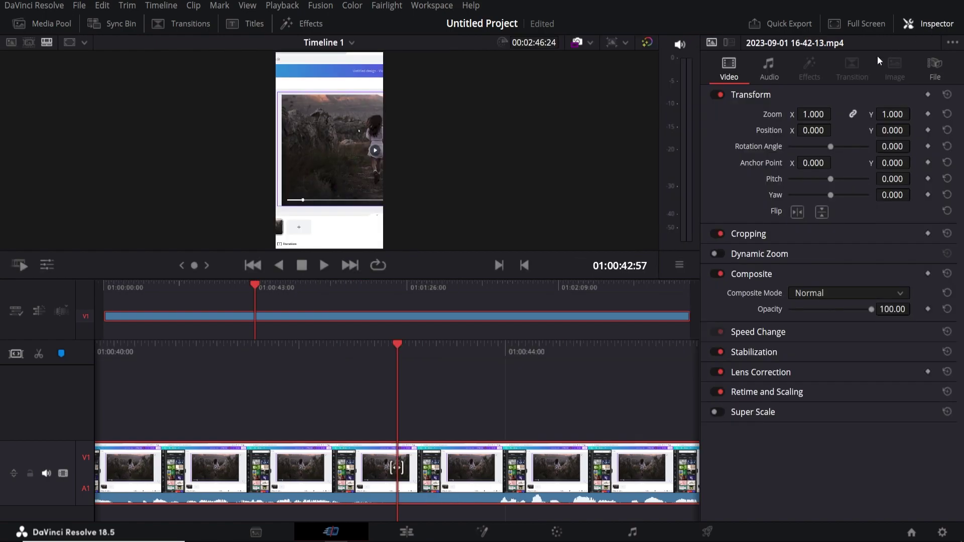
pyautogui.click(876, 115)
pyautogui.write('1.37')
pyautogui.press('Return')
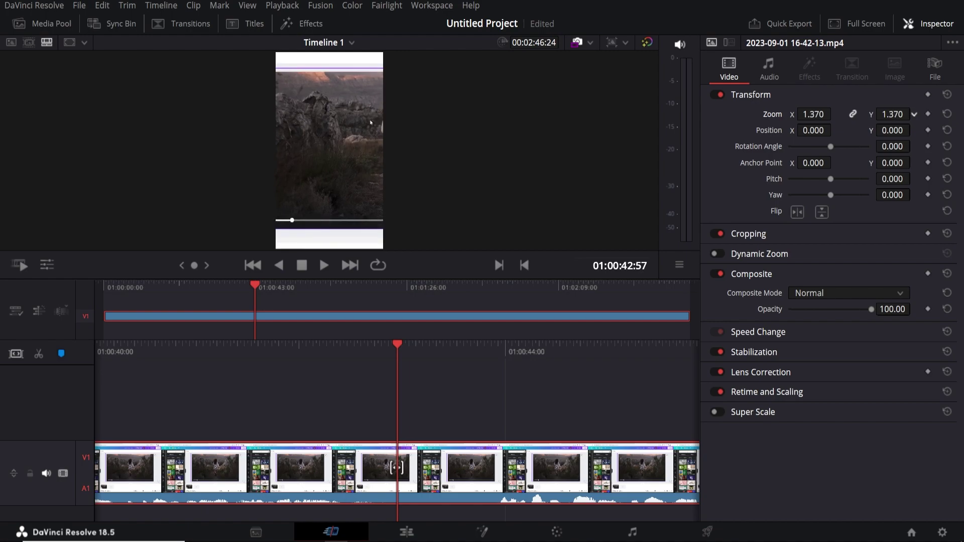
pyautogui.moveTo(914, 115)
pyautogui.mouseDown()
pyautogui.moveTo(877, 115)
pyautogui.moveTo(914, 131)
pyautogui.moveTo(735, 130)
pyautogui.mouseUp()
pyautogui.moveTo(798, 130); pyautogui.dragTo(835, 130)
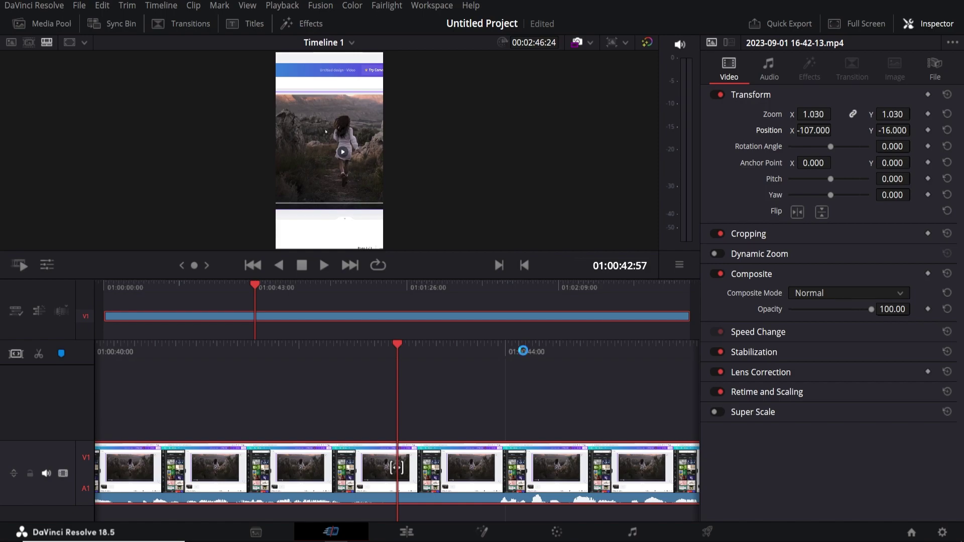
pyautogui.hotkey('ctrl', 's')
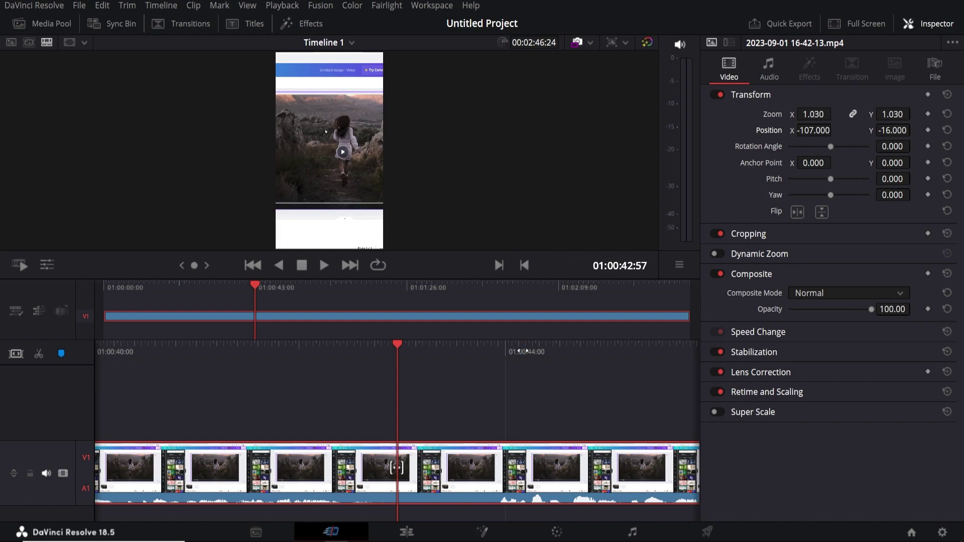